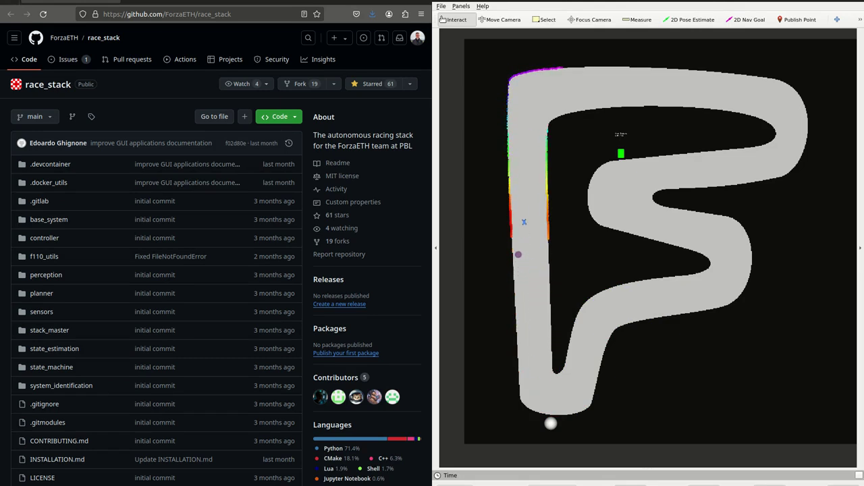
Step: Reset the car with 2D Pose Estimate: on the track, the top straight, and the top-right corner
click(679, 19)
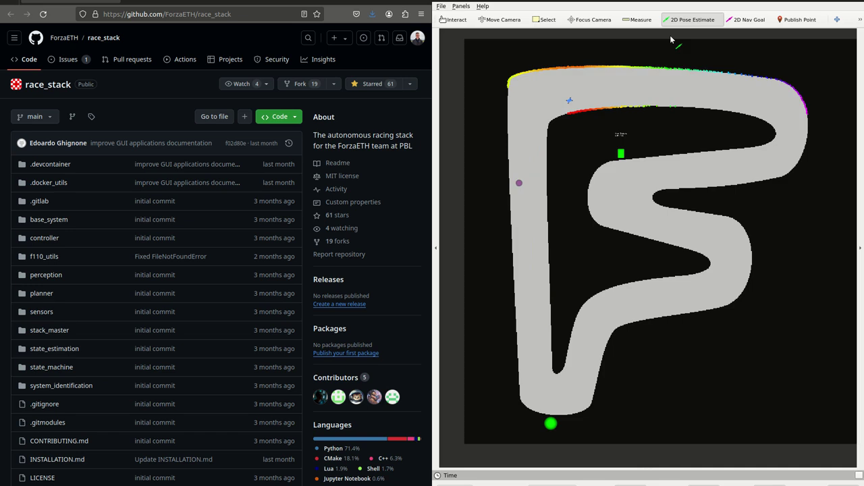
drag(531, 211, 531, 189)
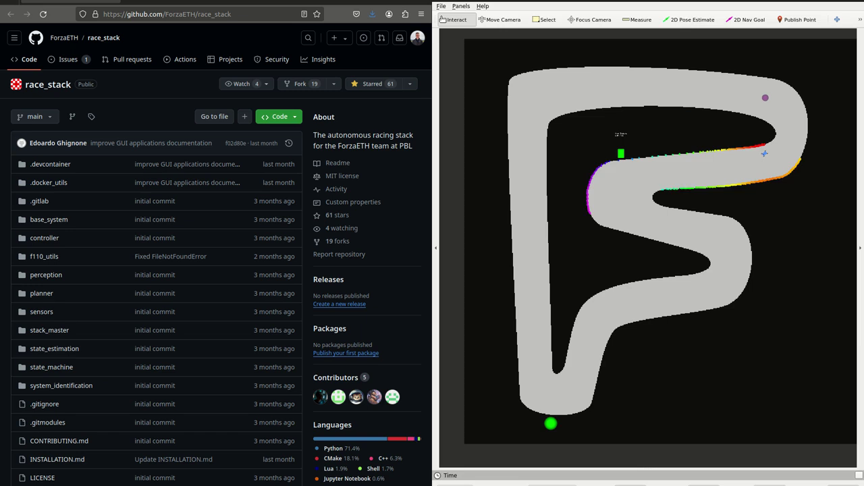
click(688, 19)
drag(718, 88, 743, 107)
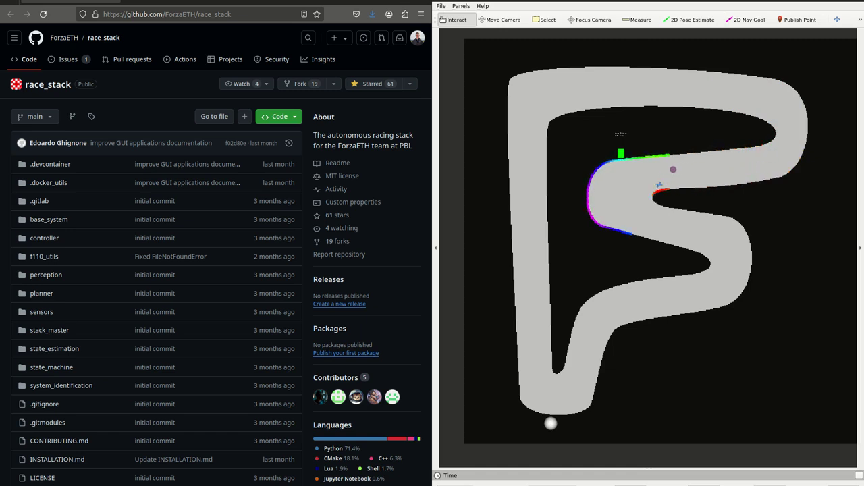
click(692, 19)
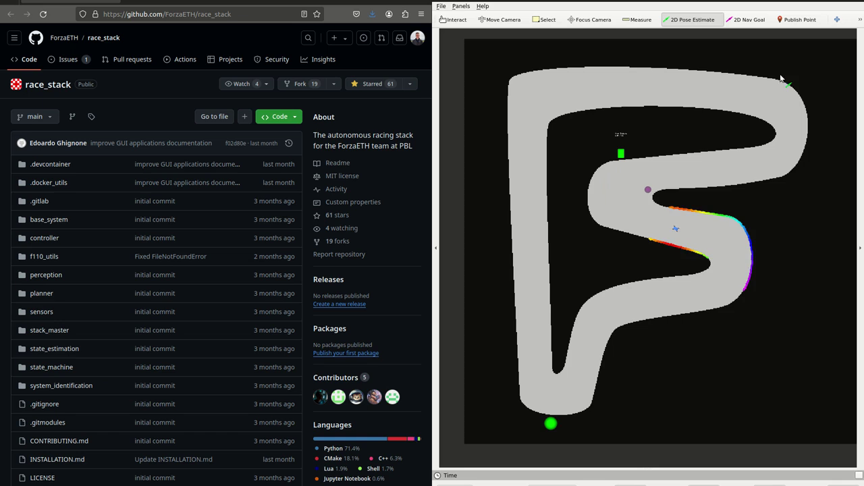
drag(777, 146, 747, 166)
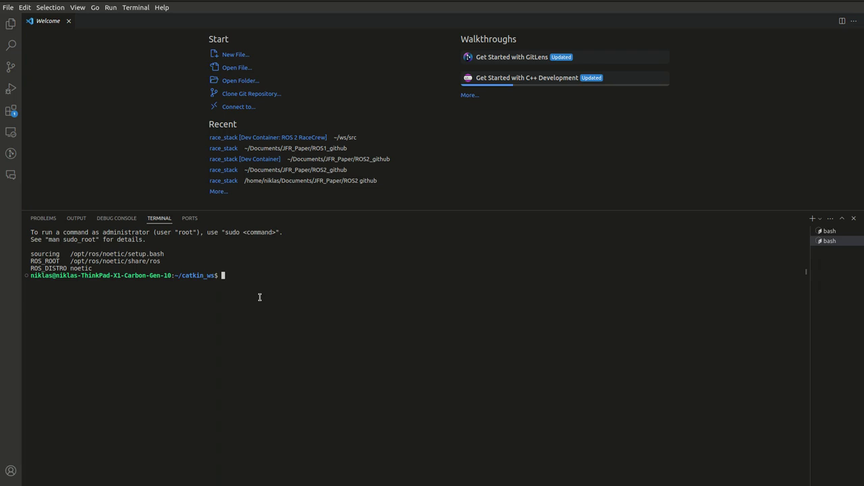
Step: Run roslaunch stack_master base_system.launch with sim:=true and map_name:=test_map
text(roslaunch stack_master base_system.launch sim:=true map_name:=test_map)
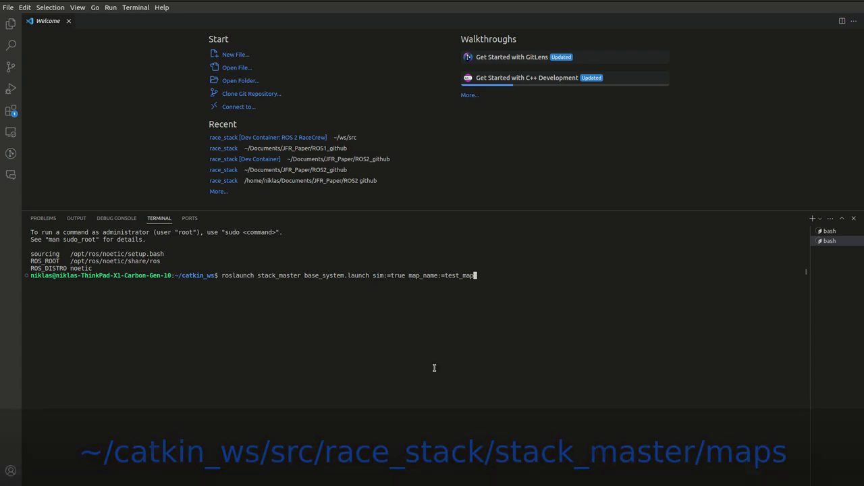
key(Return)
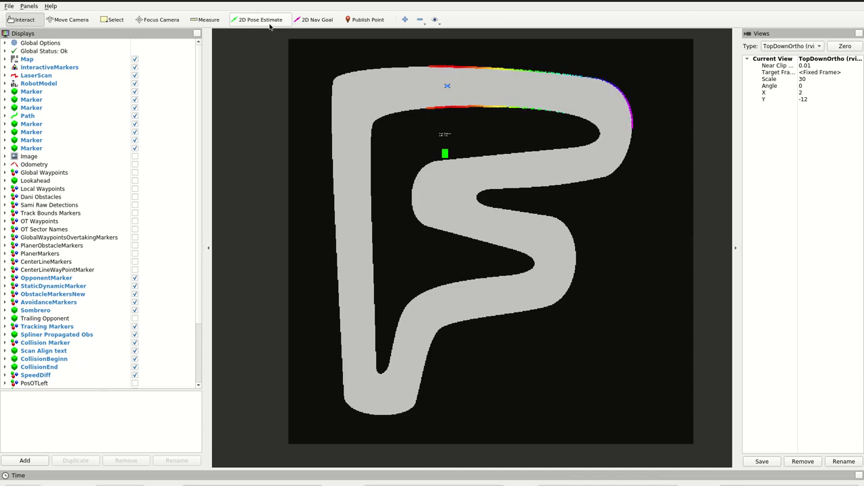
Step: Place the car on the lower-left straight with 2D Pose Estimate
click(270, 26)
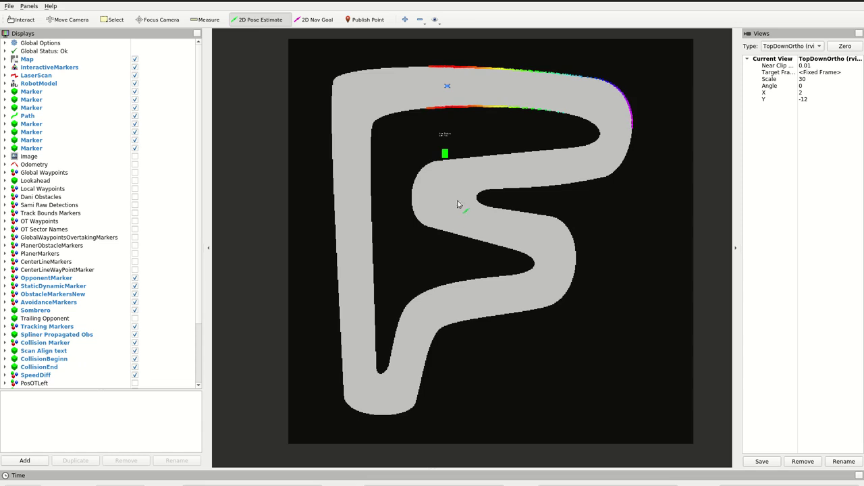
drag(483, 307, 450, 315)
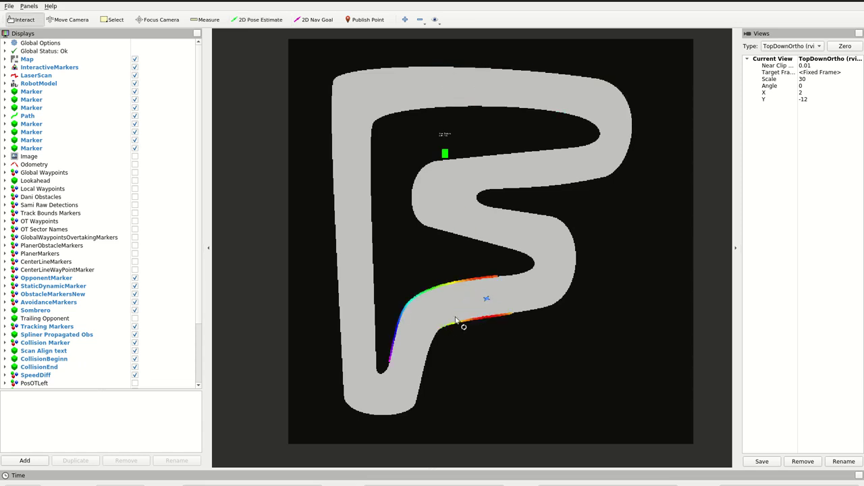
click(260, 18)
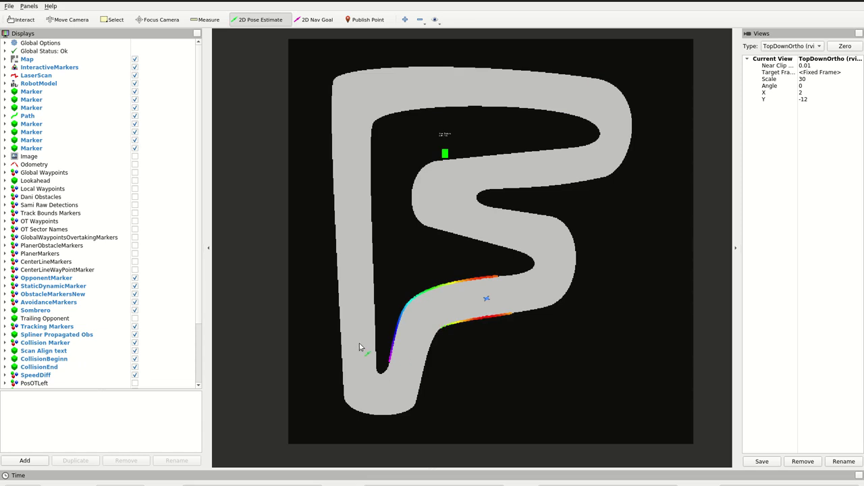
drag(369, 341, 382, 335)
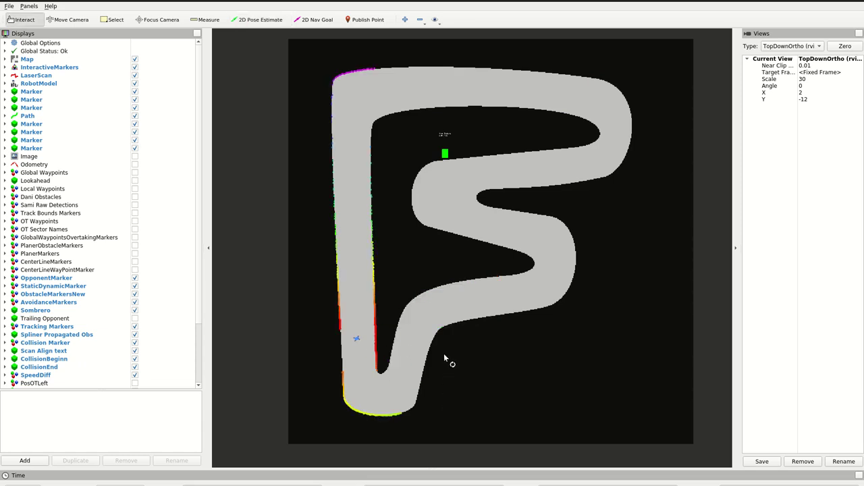
Step: Publish a point on the lower-left track and zoom in on it
click(367, 19)
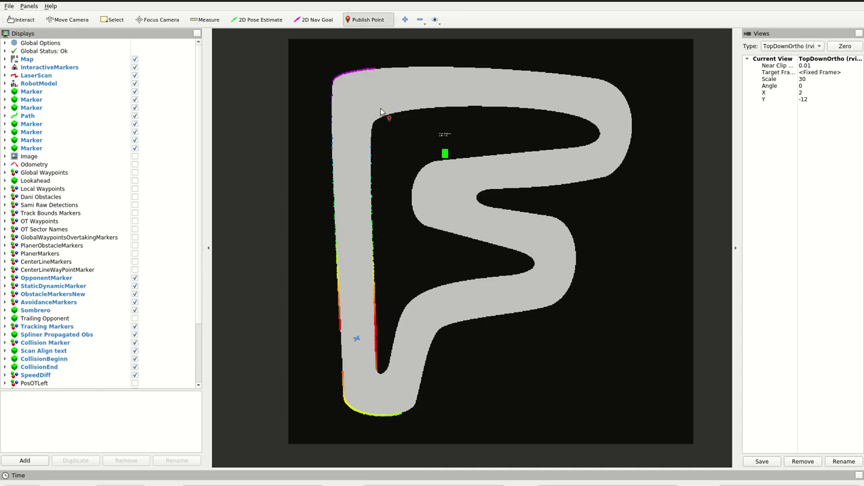
click(365, 327)
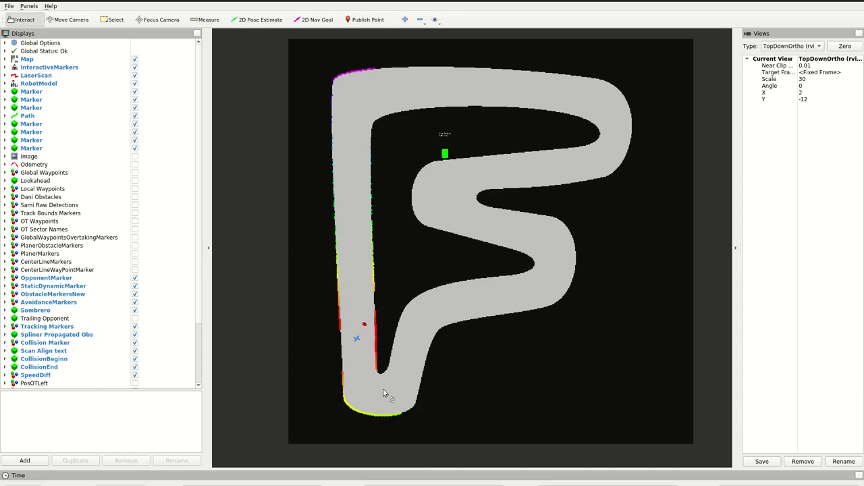
scroll(333, 331, up, 5)
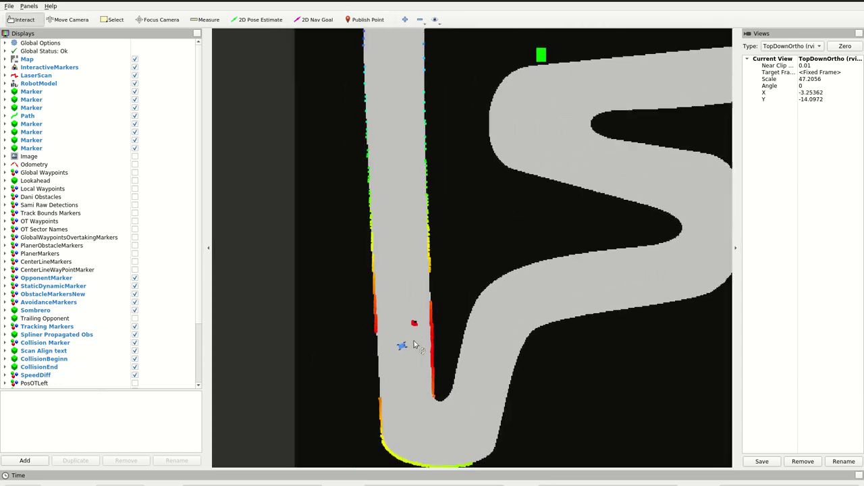
scroll(414, 345, up, 2)
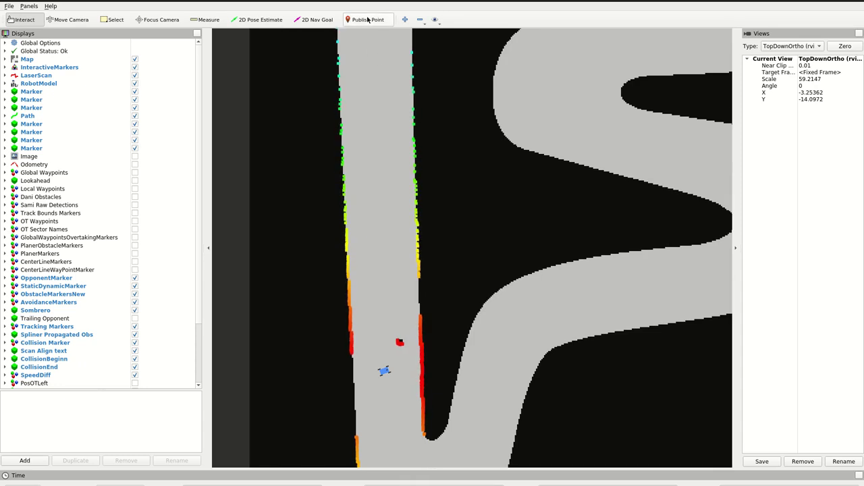
Step: Re-place the car just behind the marked point and recentre the view on the whole track
key(p)
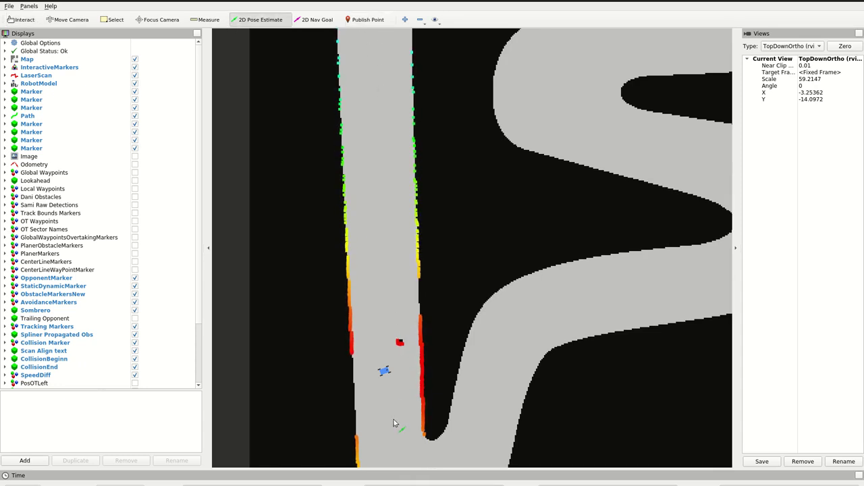
drag(393, 423, 391, 358)
scroll(350, 221, down, 5)
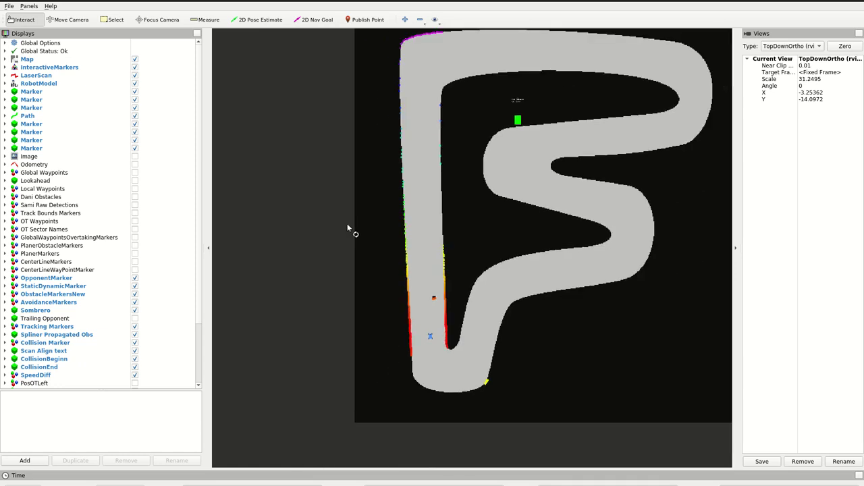
middle_drag(499, 227, 455, 257)
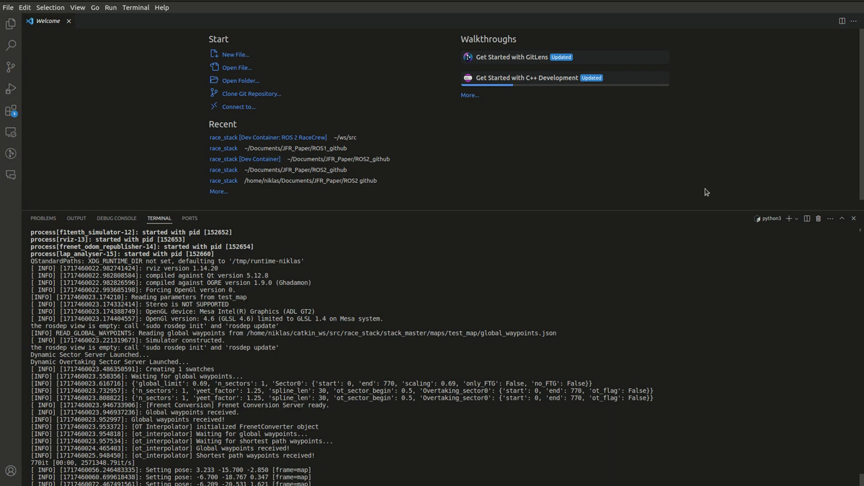
Step: In a split terminal, run roslaunch stack_master time_trials.launch racecar_version:=SIM
key(ctrl+shift+5)
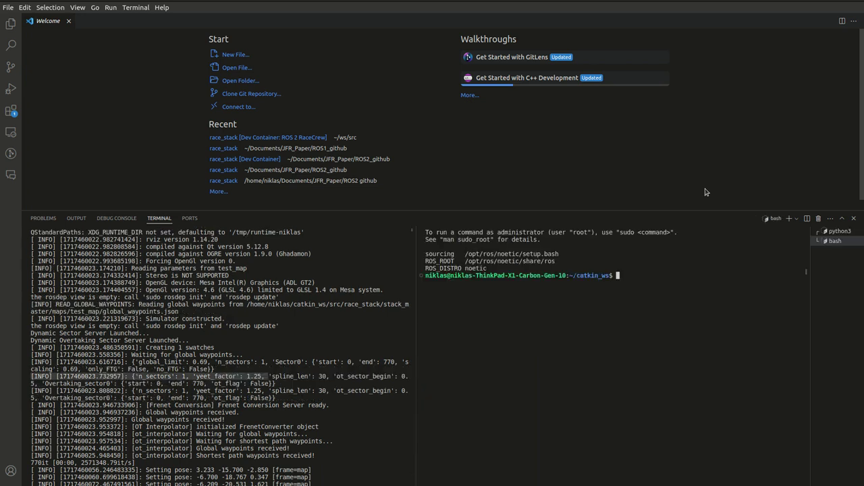
text(roslaunch stack_master time_trials.launch racecar_version:=SIM)
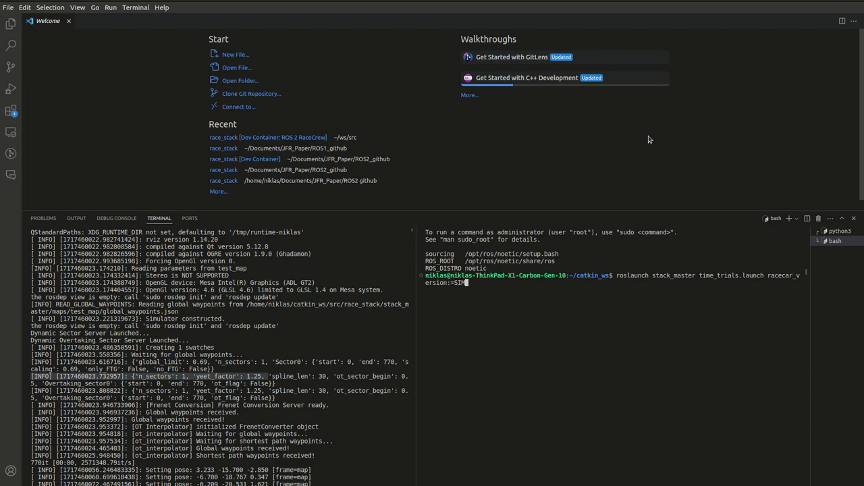
key(Return)
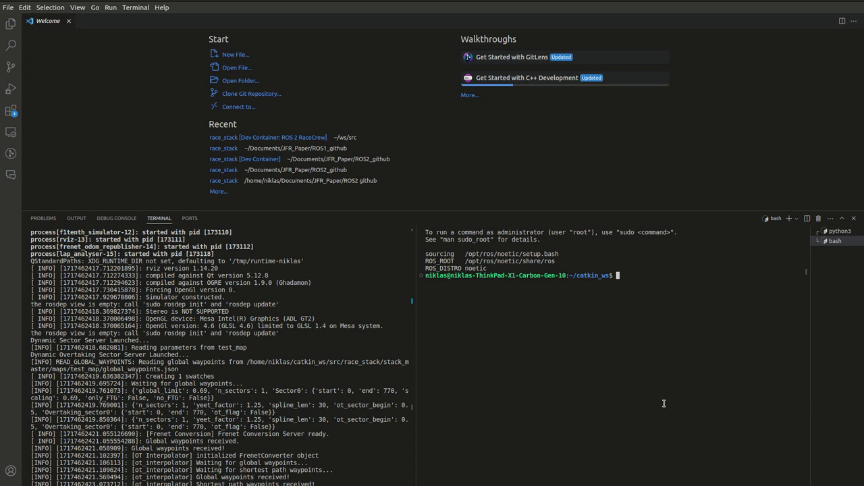
Step: Rerun the recalled headtohead.launch with racecar_version:=SIM and ctrl_algo:=MAP
key(Up)
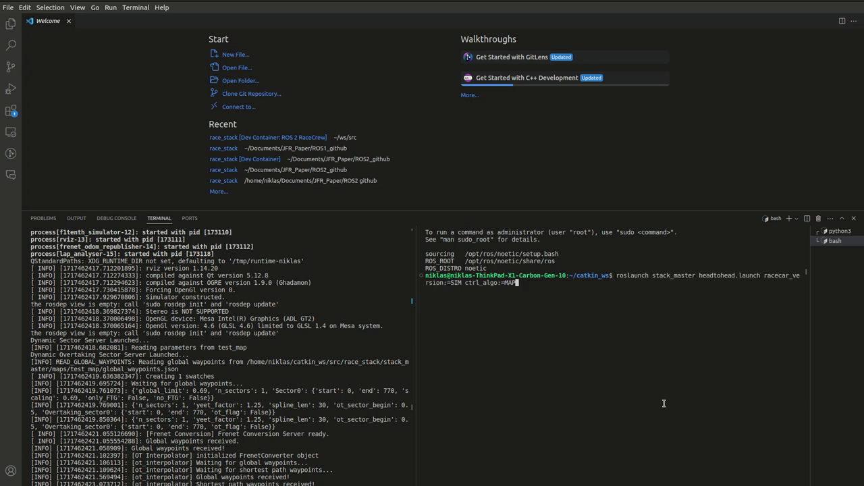
key(BackSpace)
key(BackSpace)
key(BackSpace)
text(PP)
key(BackSpace)
key(BackSpace)
text(MAP)
key(Return)
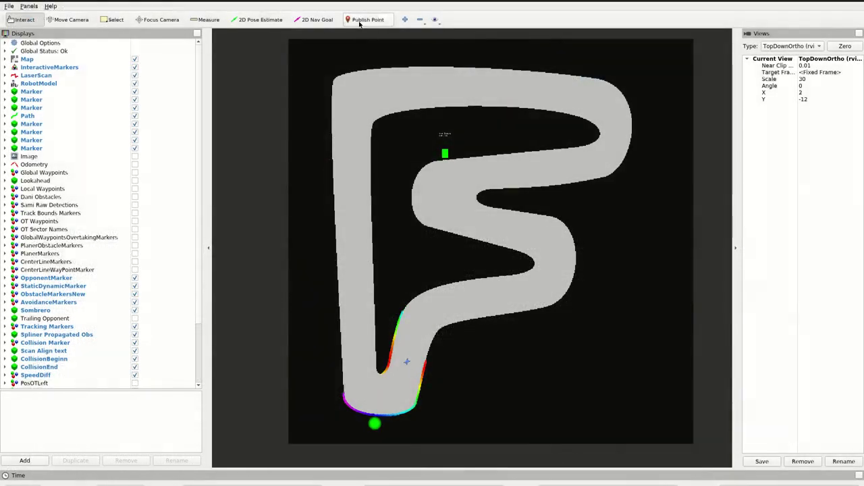
Step: Publish a point on the track map in RViz
click(359, 24)
click(366, 253)
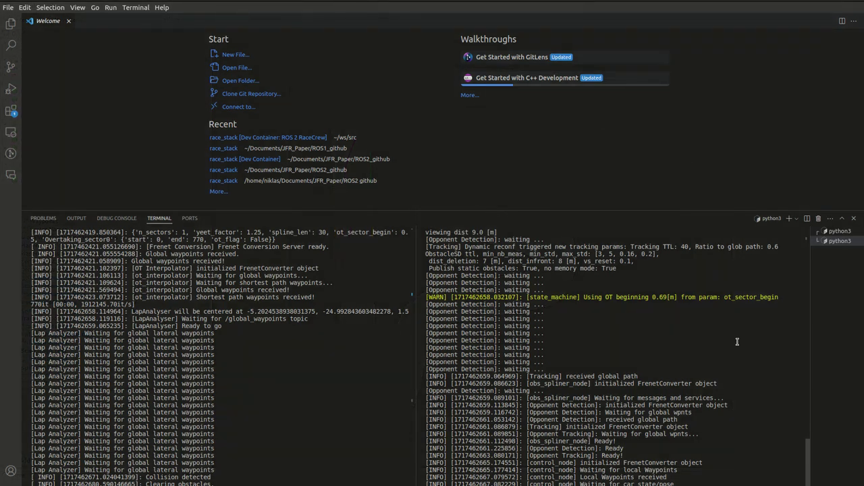
Step: Launch rqt from a third split terminal pane
key(ctrl+shift+5)
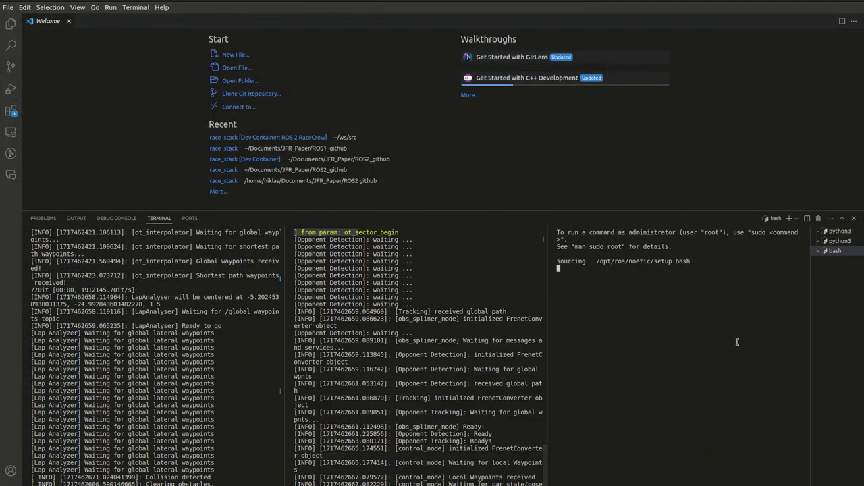
text(rqt)
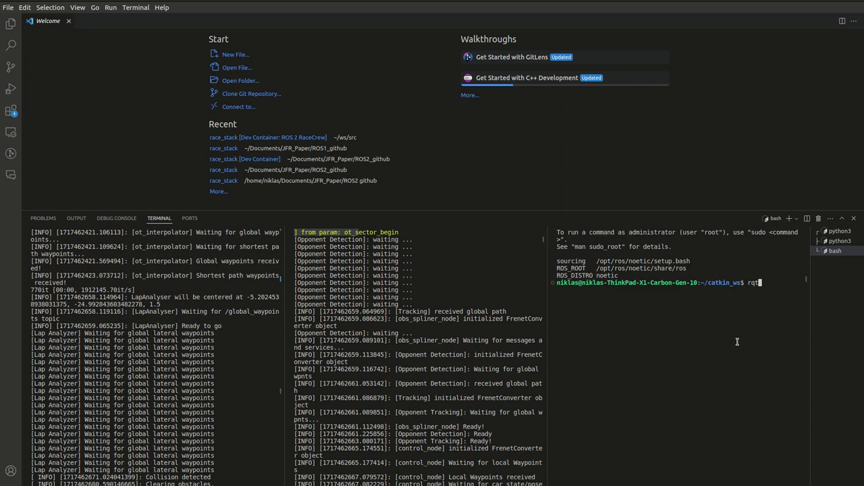
key(Return)
Step: Load the Dynamic Reconfigure plugin from Plugins > Configuration in rqt
click(149, 79)
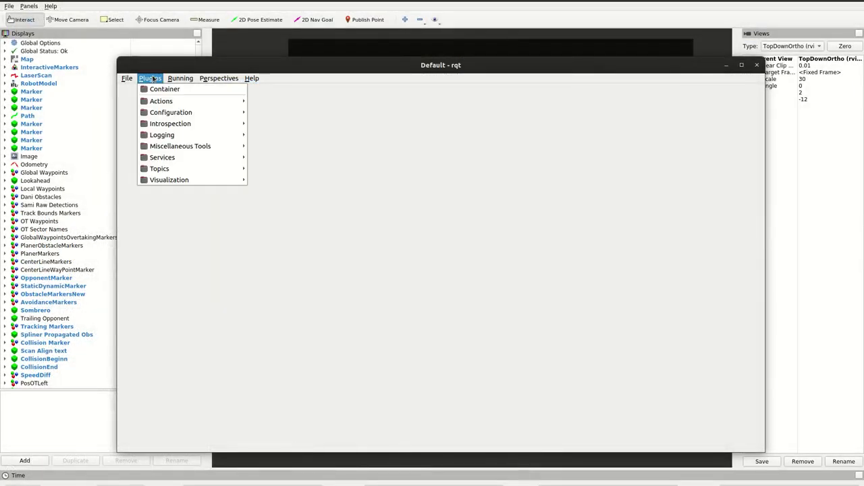
mouse_move(165, 112)
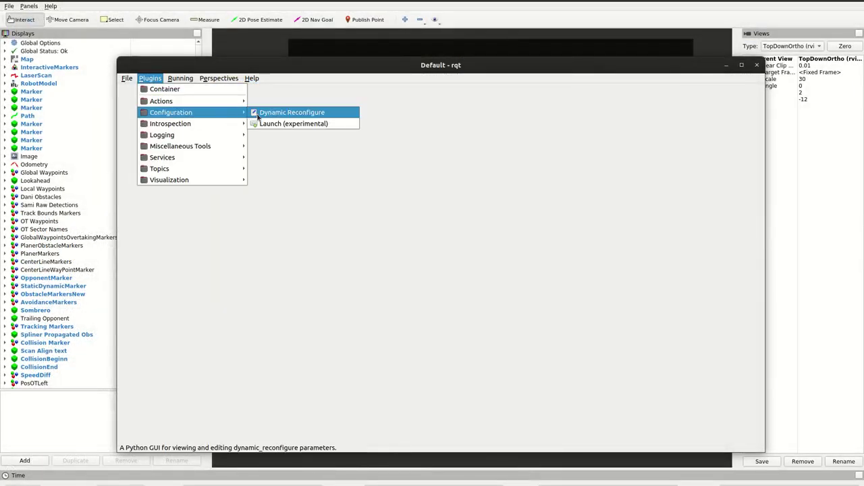
click(284, 113)
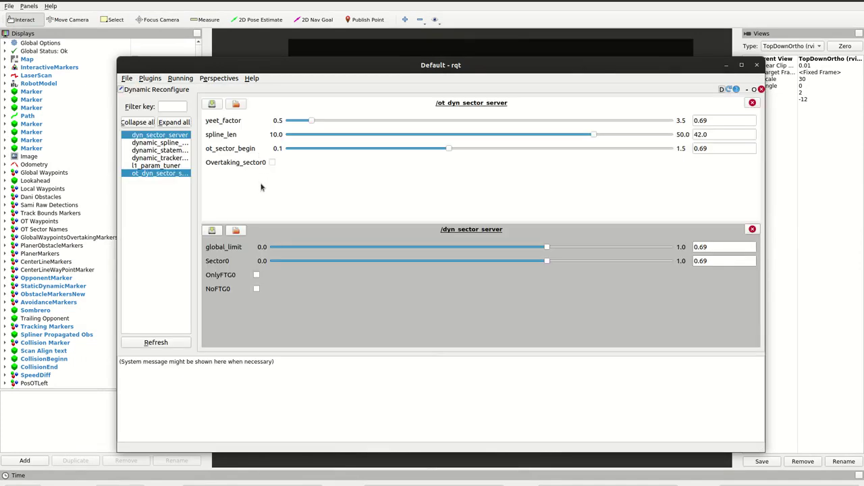
Step: Move the rqt window right and enable Overtaking_sector0 on /ot_dyn_sector_server
drag(358, 66, 390, 62)
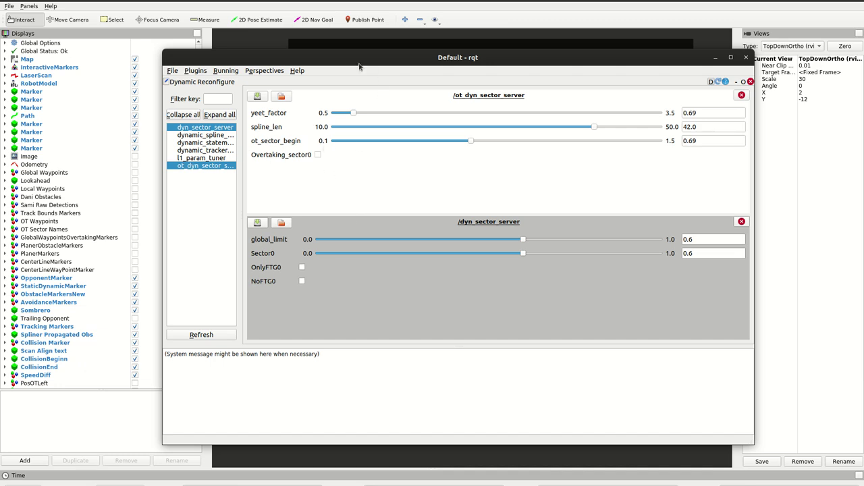
drag(322, 61, 658, 56)
click(652, 150)
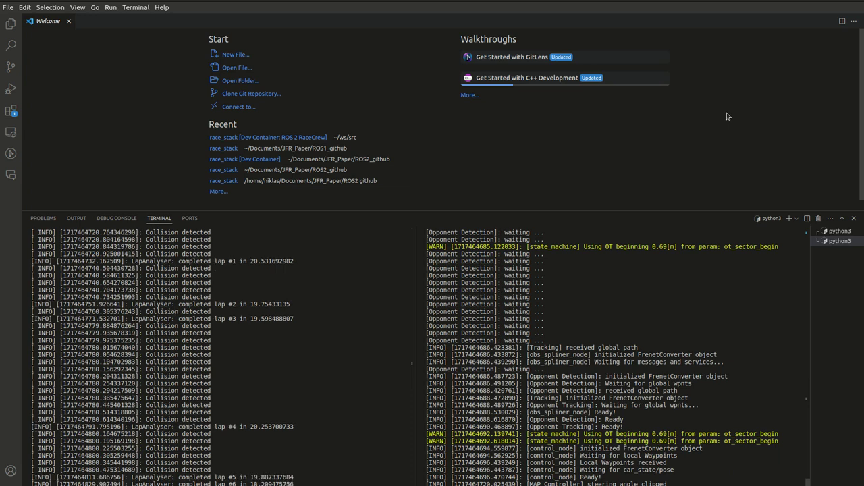
Step: Split a new terminal pane and bring up the obstacle_publisher launch command
key(ctrl+shift+5)
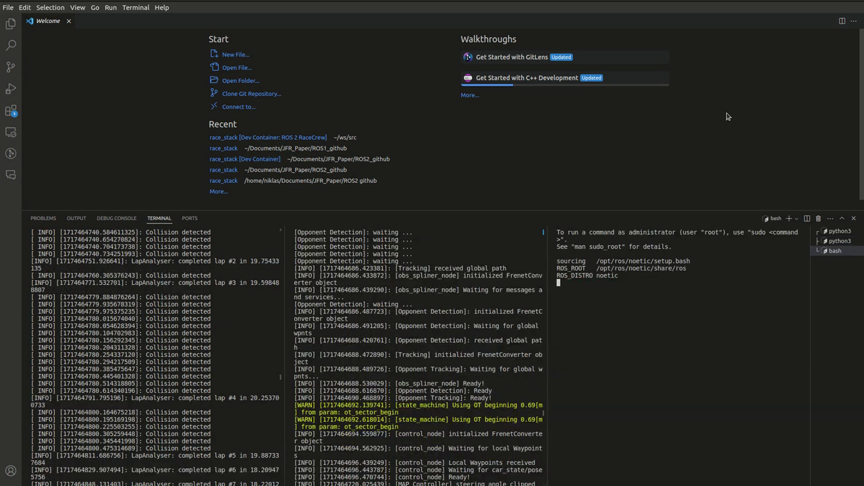
key(Up)
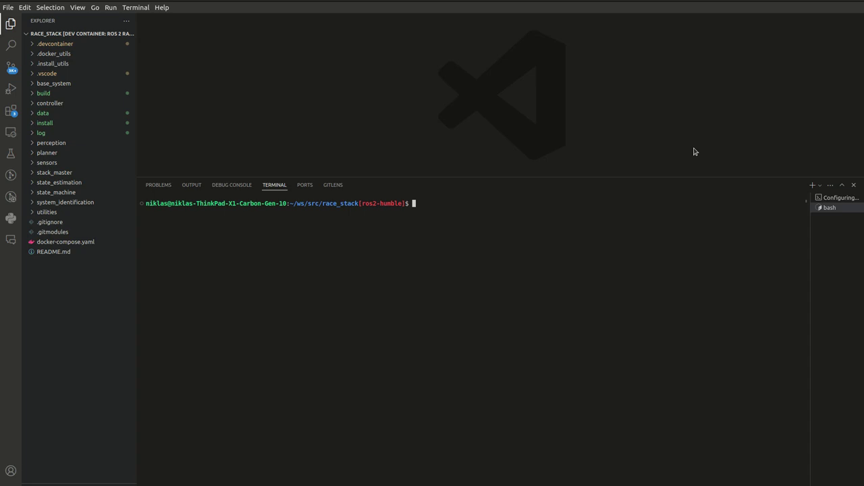
Step: Paste and run the base_system_launch.xml command for the glc_ot_ez map
text(ros2 launch stack_master base_system_launch.xml map_name:=glc_ot_ez sim:=true racecar_version:=SIM)
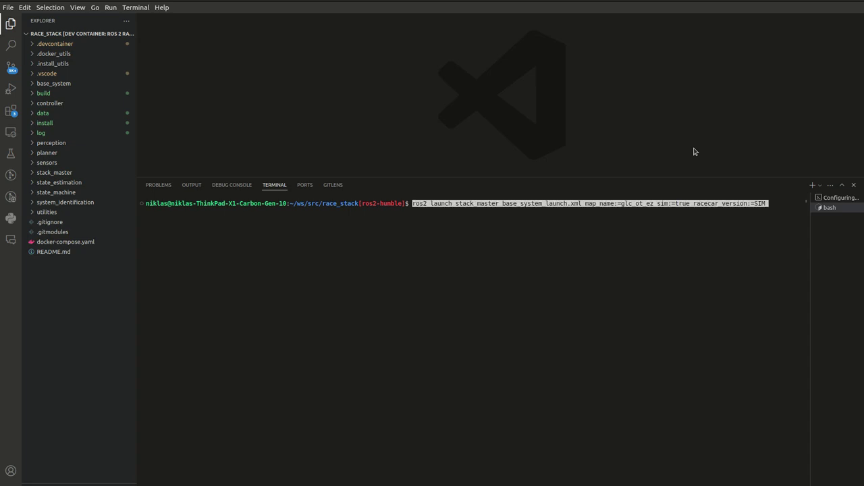
key(Return)
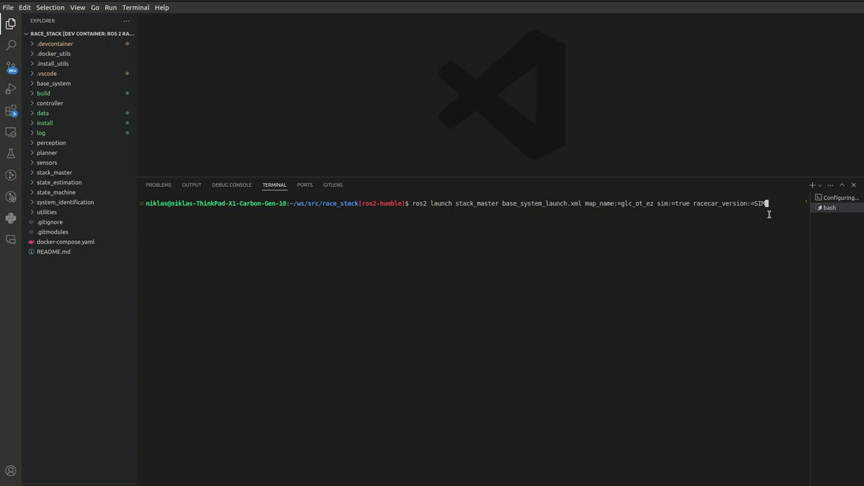
key(Return)
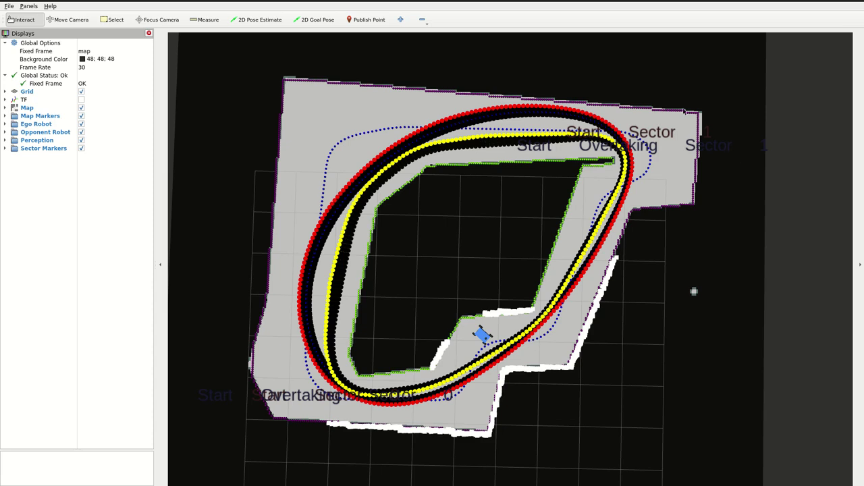
Step: Set the ego car's 2D pose estimate near the track's top-left, heading right along the racing line
click(264, 20)
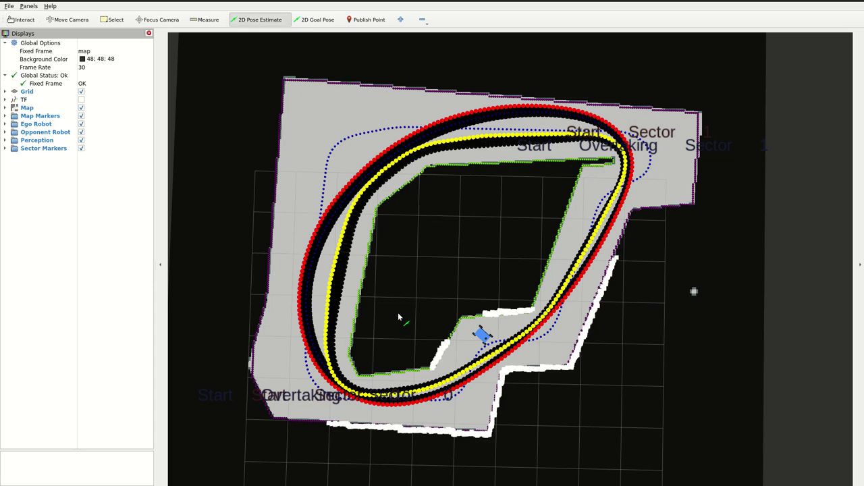
drag(293, 376, 295, 318)
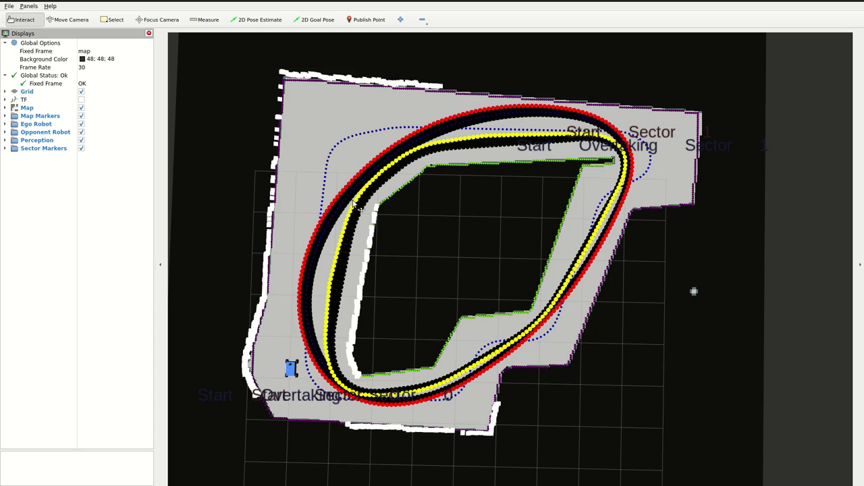
click(267, 20)
drag(324, 125, 407, 101)
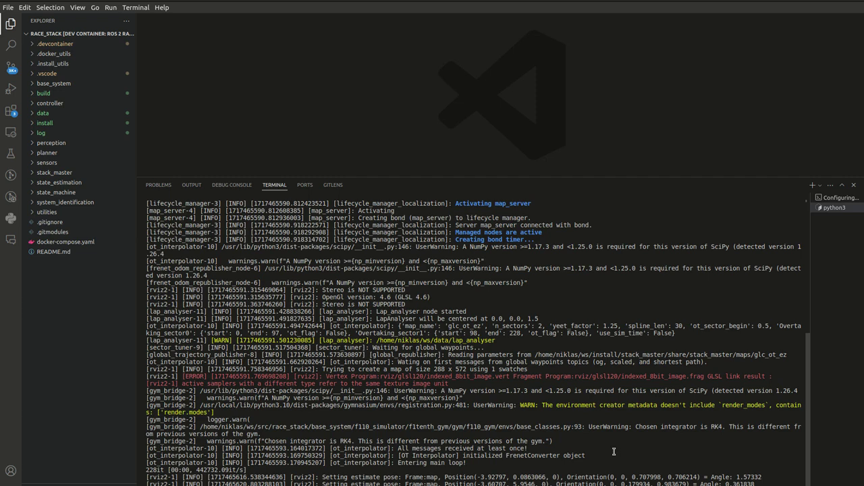
Step: Run the stack_master time_trials_launch.xml with ctrl_algo:=MAP in a split terminal, then return to RViz
key(ctrl+shift+5)
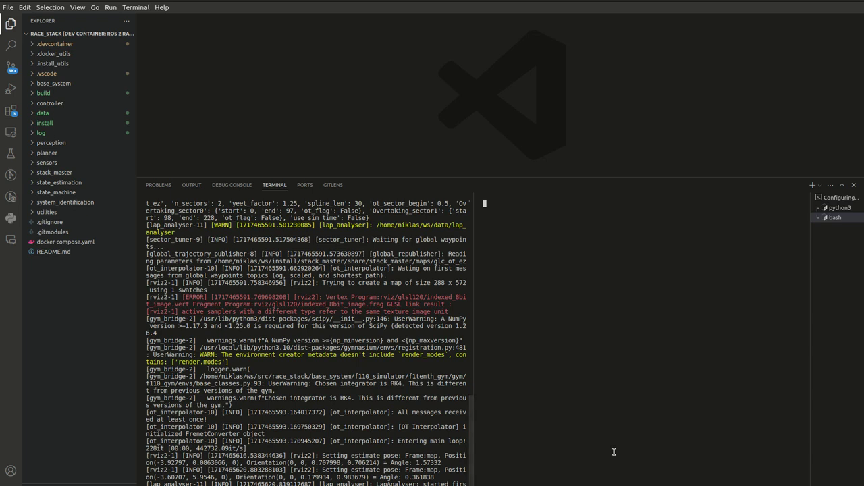
text(ros2 launch stack_master time_trials_launch.xml racecar_version:=SIM LU_table:=SIM_linear ctrl_algo:=MAP)
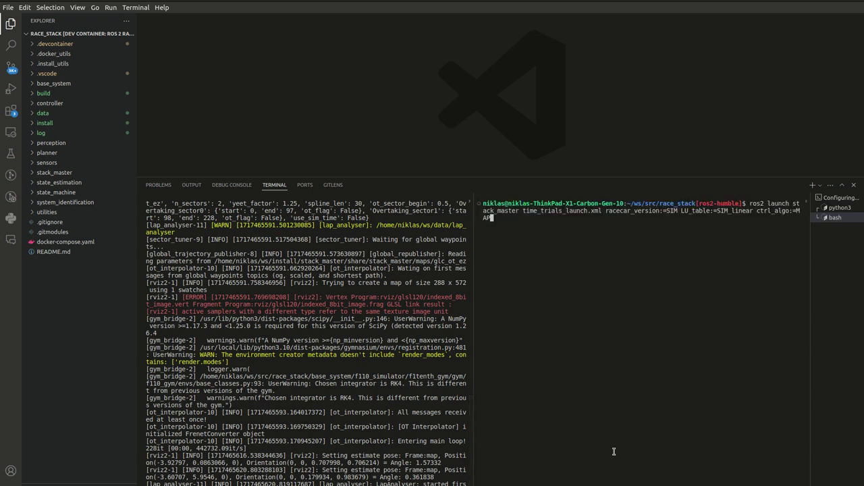
key(Return)
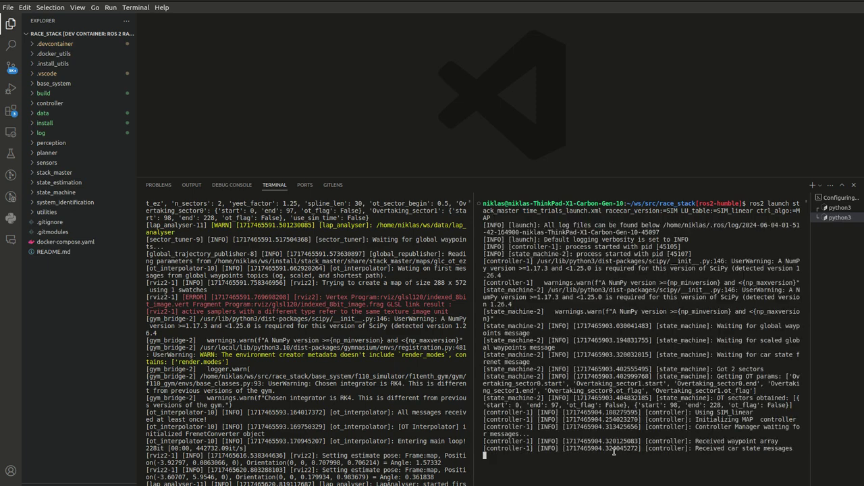
key(alt+Tab)
Step: Toggle Sector Markers off and back on, then untick Map Markers to hide the raceline
click(81, 148)
click(81, 148)
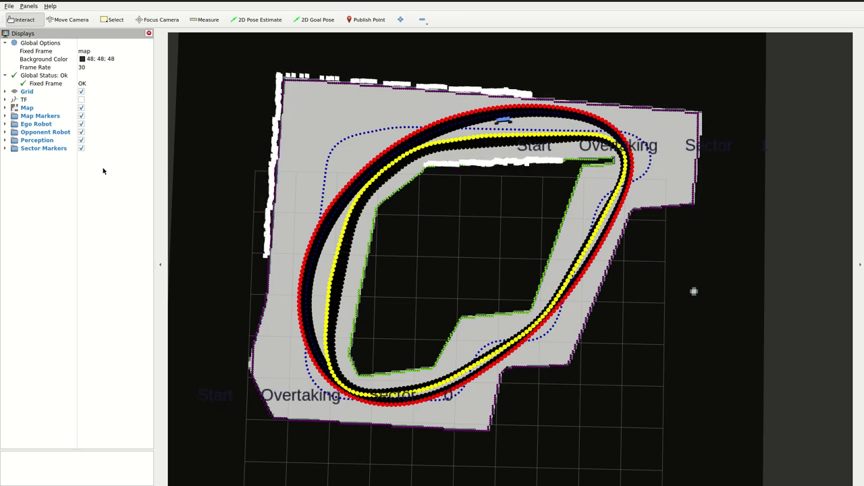
click(81, 119)
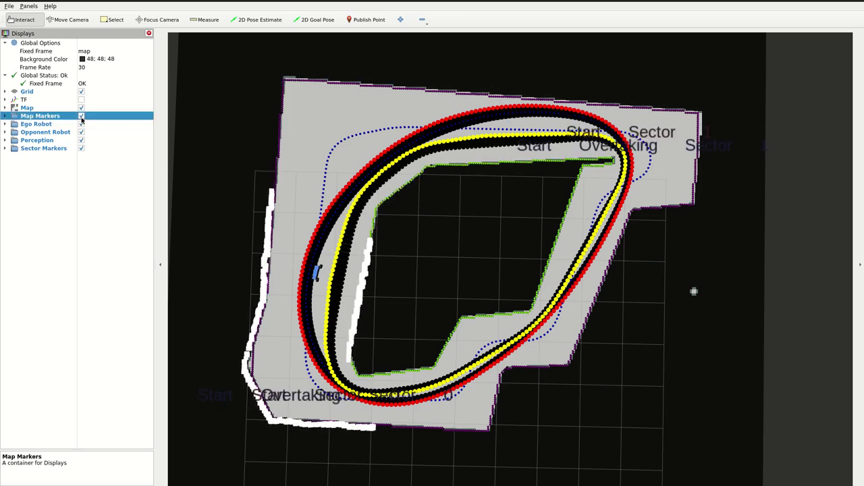
click(81, 118)
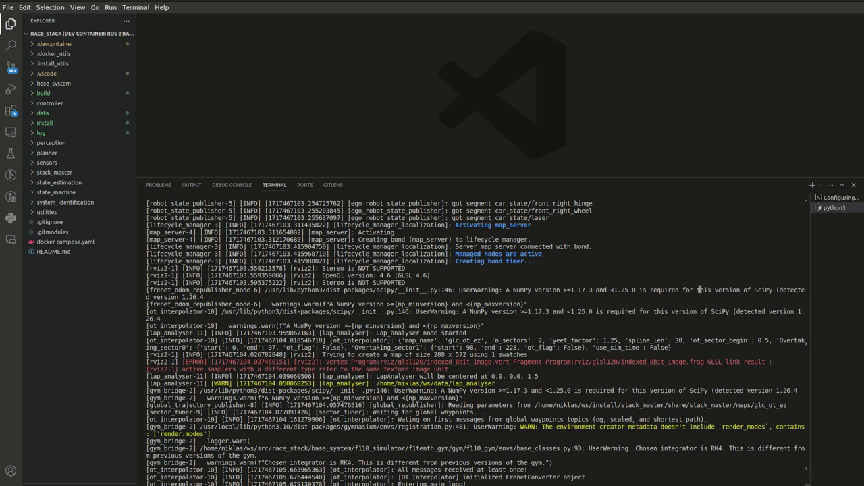
Step: Run stack_master head_to_head_launch.xml with ctrl_algo:=MAP in a new split terminal
key(ctrl+shift+5)
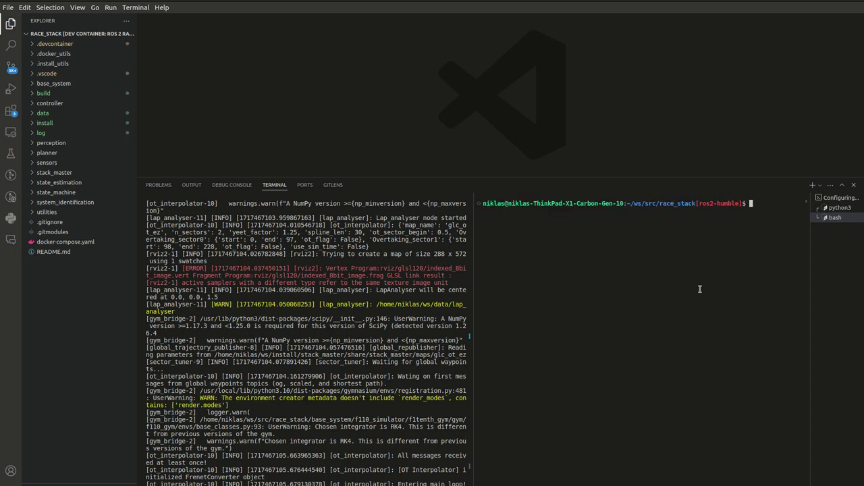
text(ros2 launch stack_master head_to_head_launch.xml ctrl_algo:=MAP)
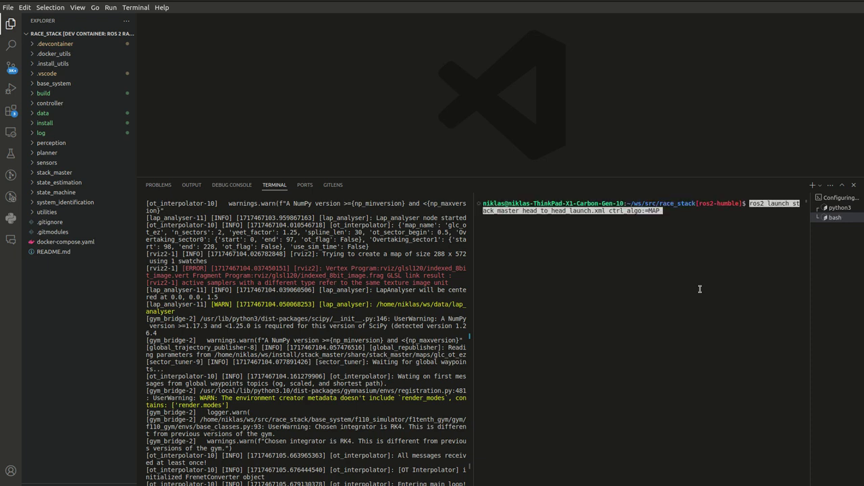
key(BackSpace)
key(BackSpace)
key(BackSpace)
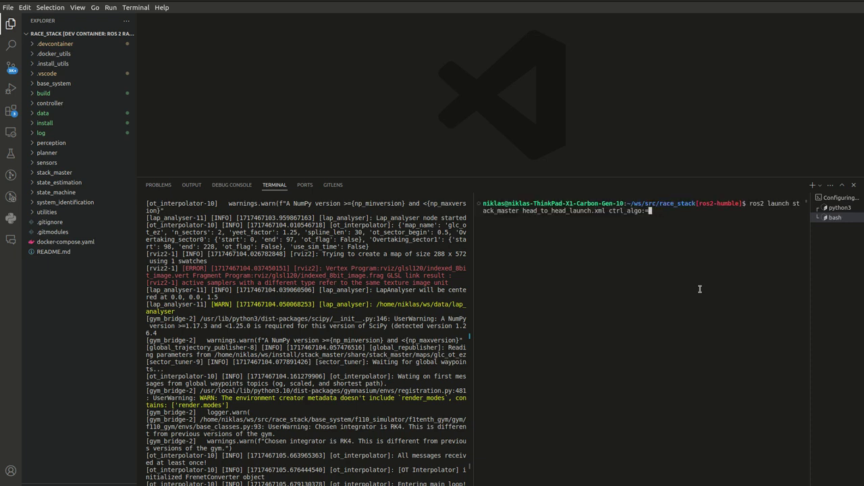
text(PP)
key(BackSpace)
key(BackSpace)
text(MAP)
key(Return)
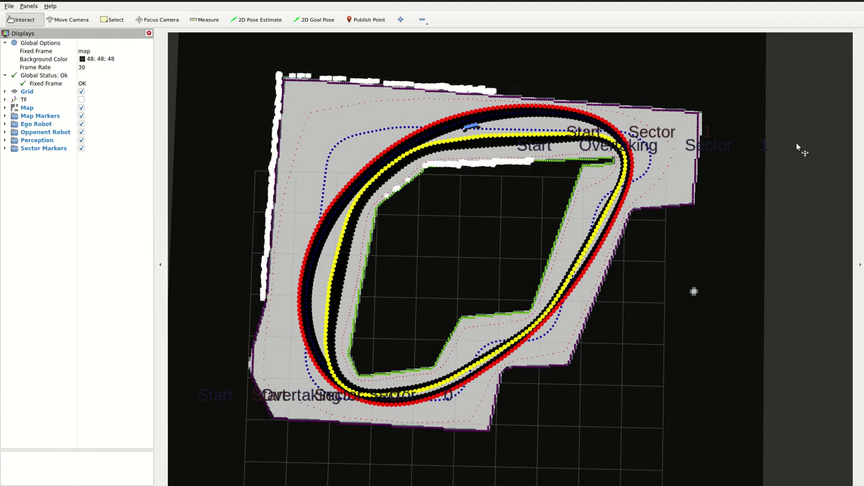
Step: Untick the Sector Markers and Map Markers displays in RViz
click(82, 149)
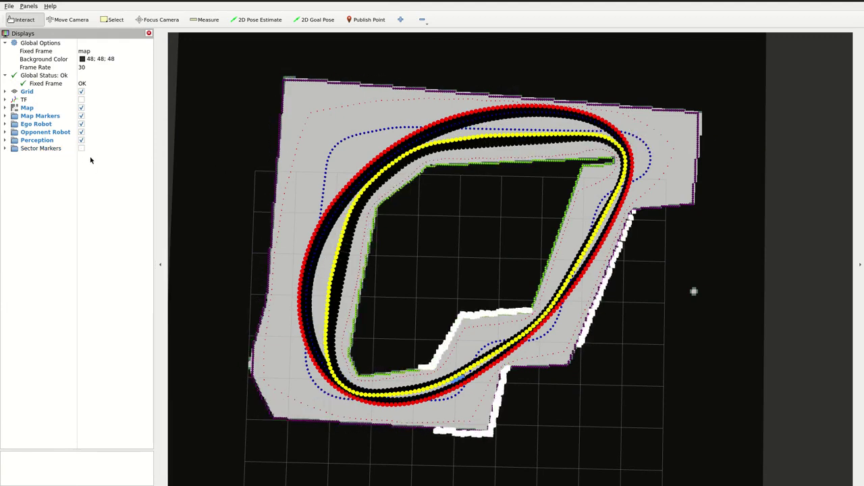
click(81, 115)
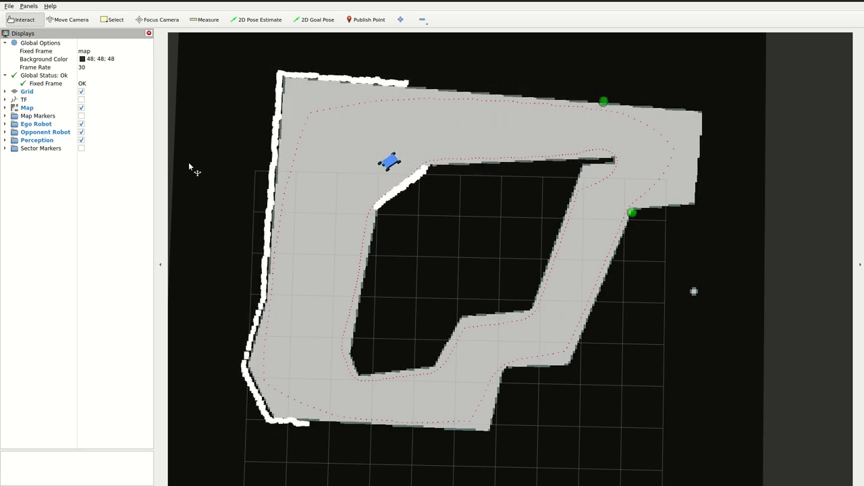
Step: Paste the opponent_publisher launch with speed_scalar:=0.2, type:=lidar, constant_speed:=True into the terminal
key(alt+Tab)
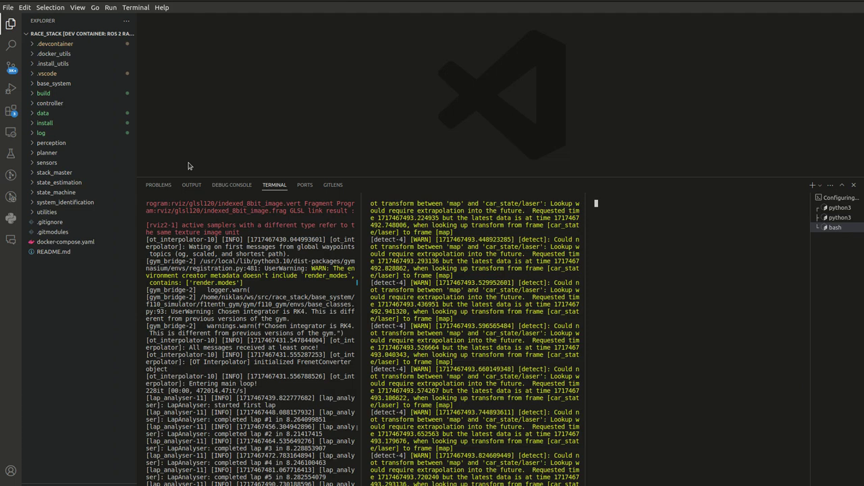
text(ros2 launch opponent_publisher opponent_publisher_launch.xml speed_scalar:=0.2 type:=lidar constant_speed:=True)
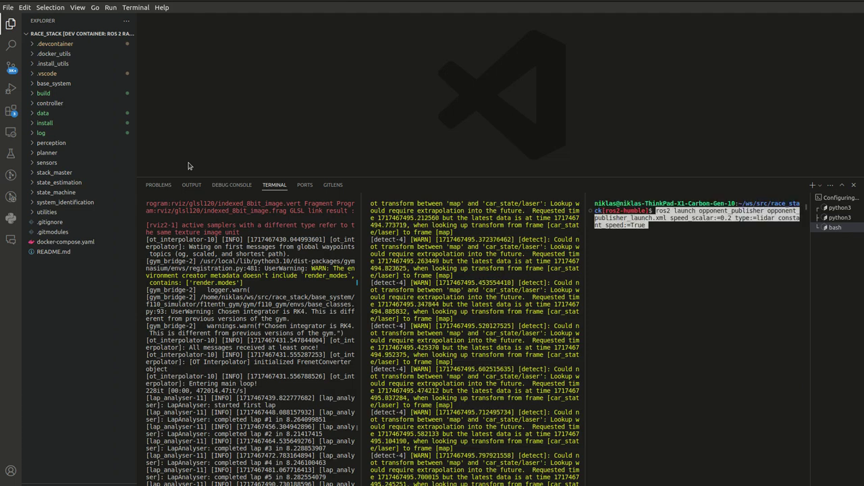